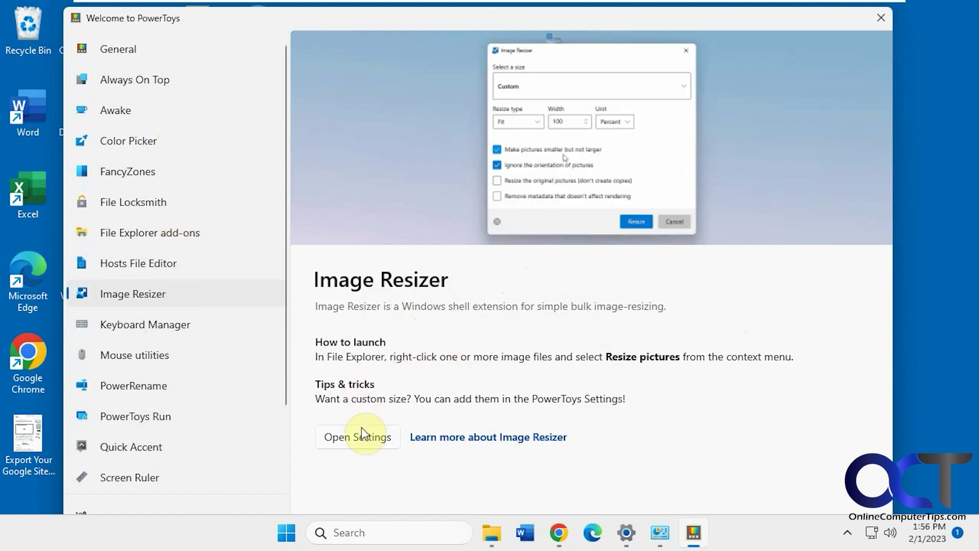
click(370, 438)
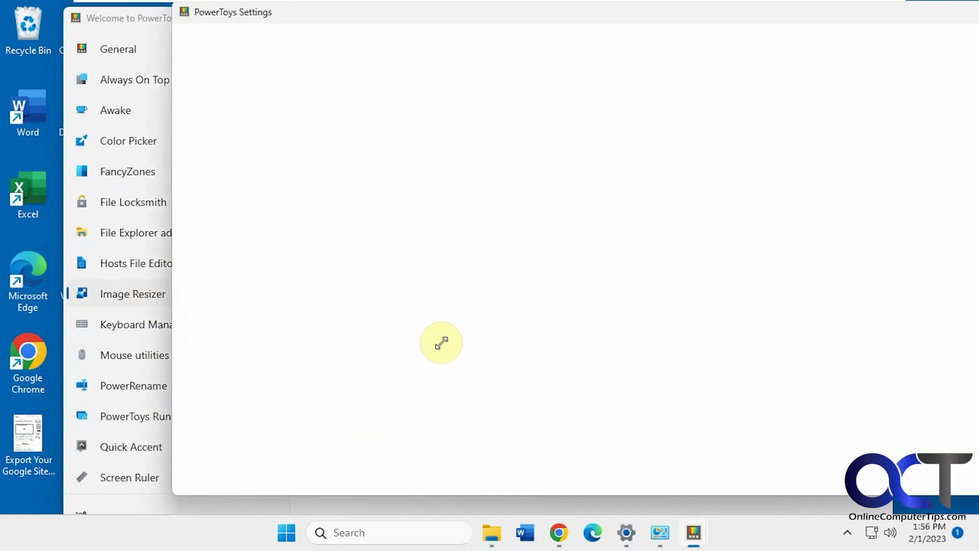
drag(707, 26, 525, 45)
scroll(669, 329, down, 3)
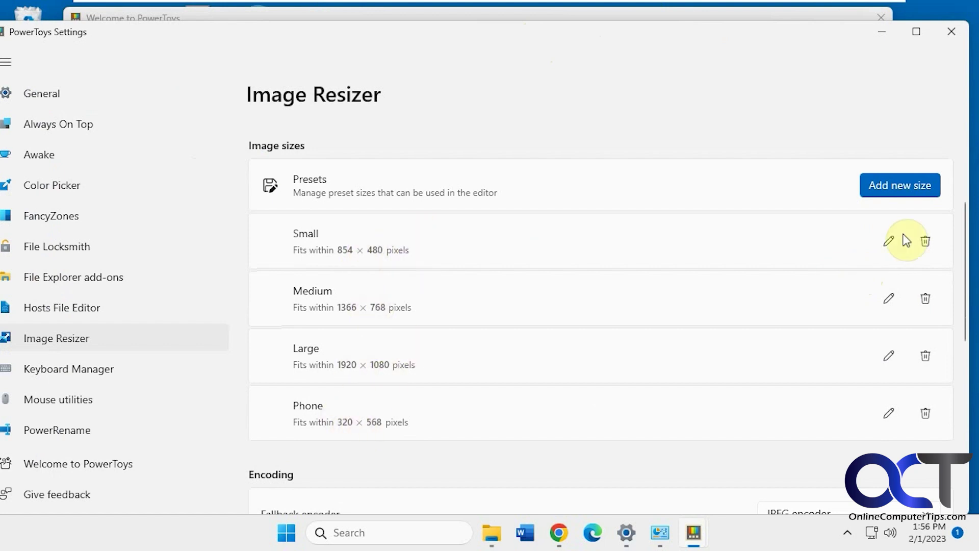
scroll(699, 314, down, 5)
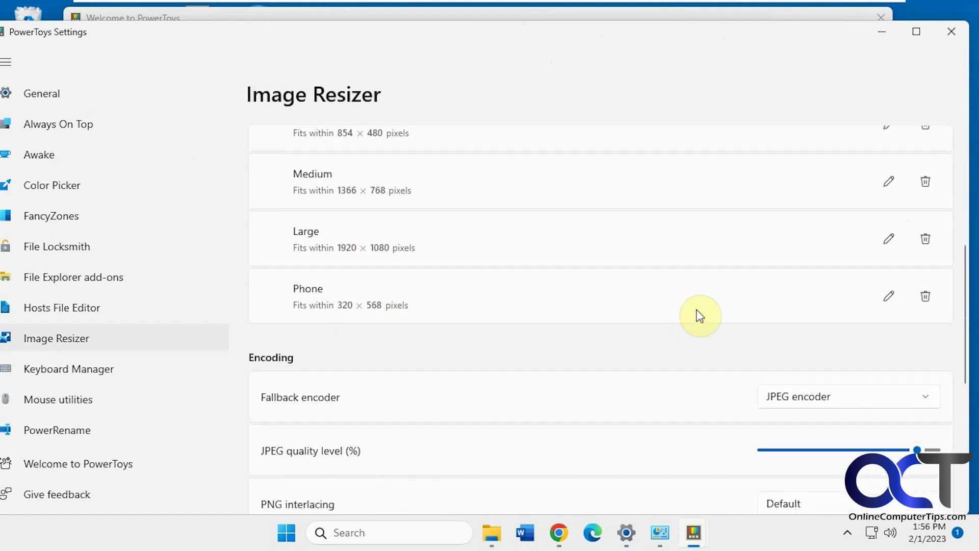
scroll(701, 315, down, 2)
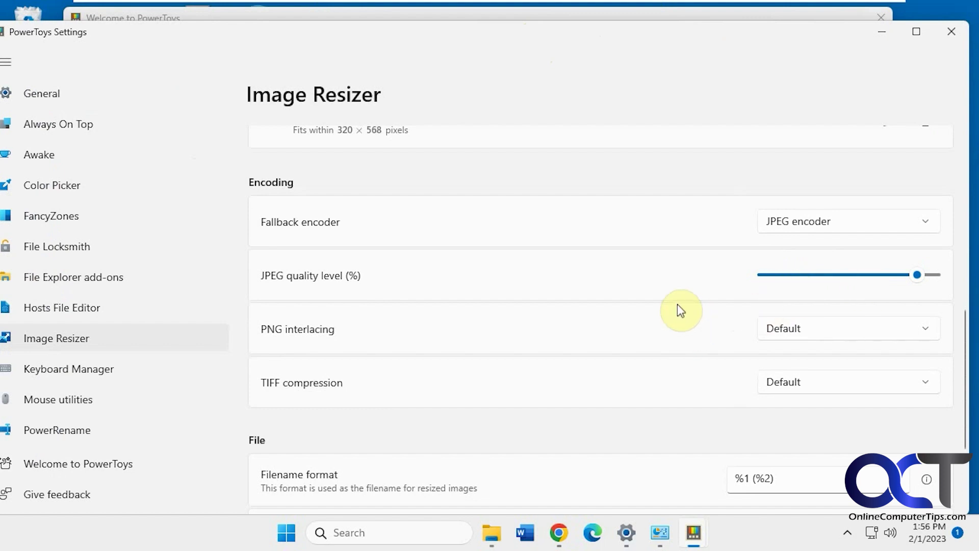
scroll(679, 305, down, 3)
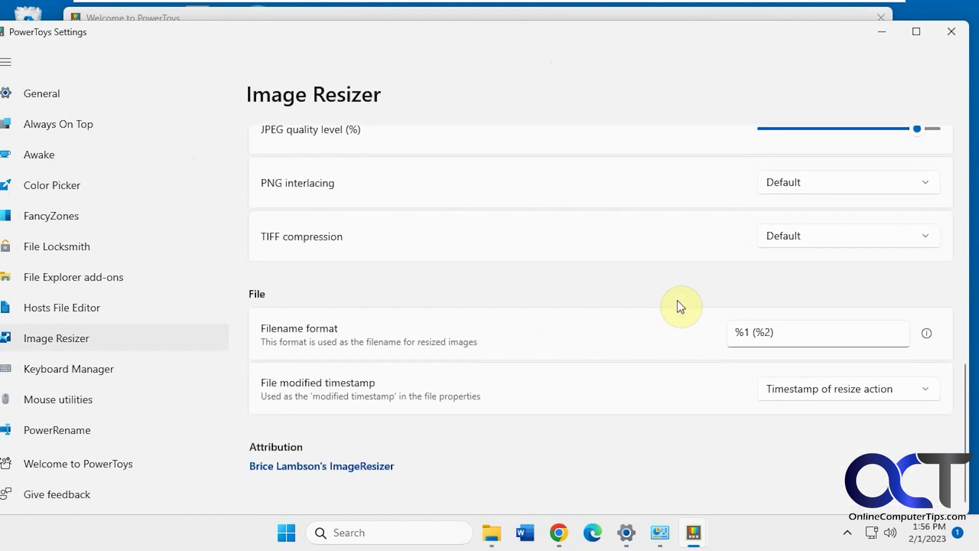
click(882, 33)
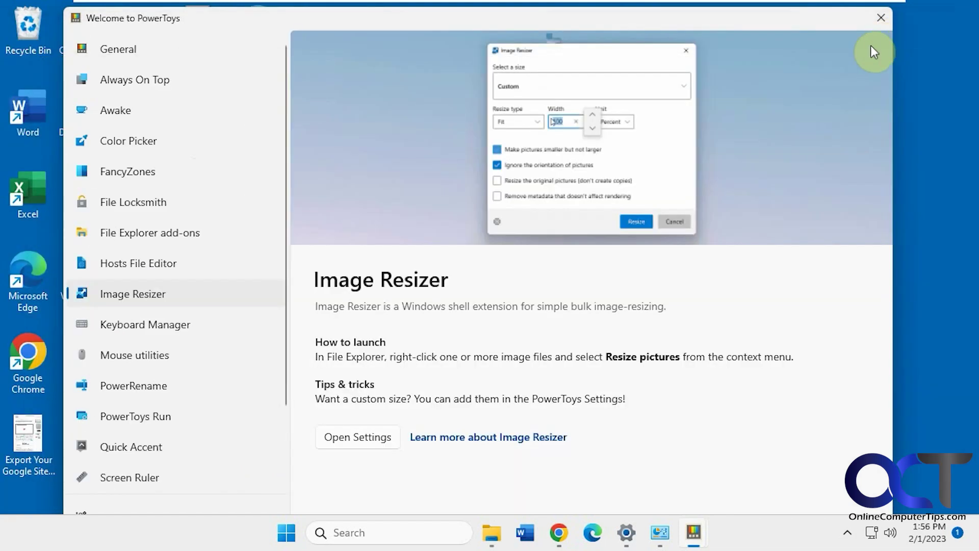
Dismiss the PowerToys welcome guide and preview Dog3.jpg in Photos, then return to the Pics folder.
click(874, 23)
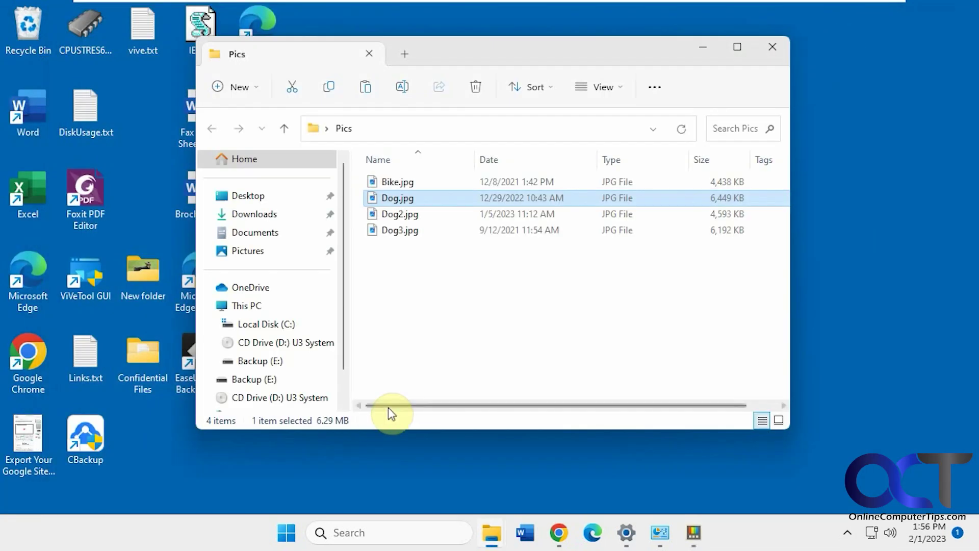
click(706, 233)
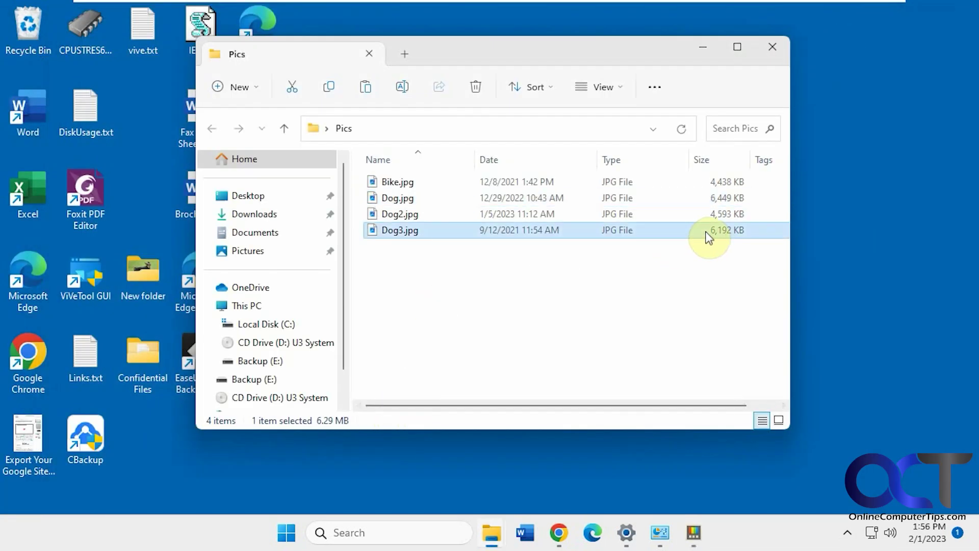
double_click(411, 229)
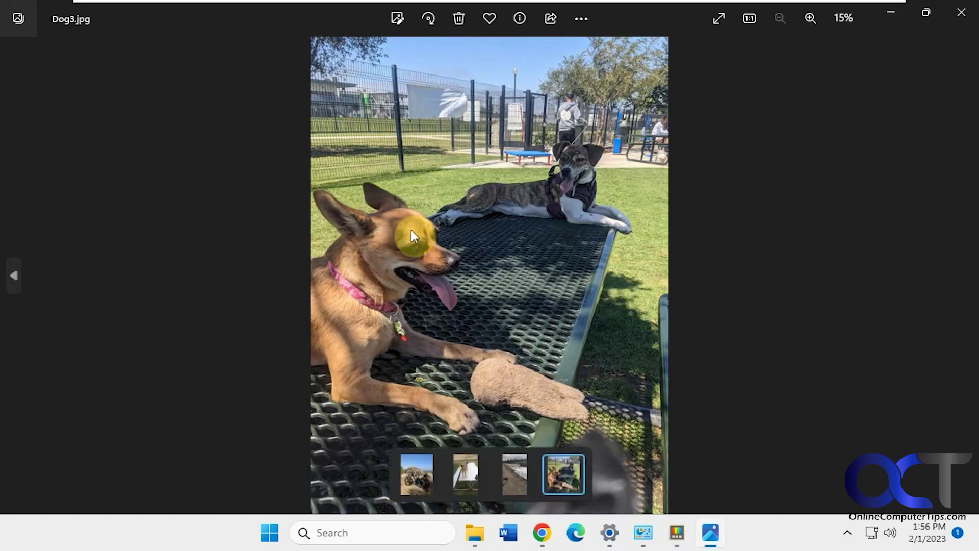
click(961, 13)
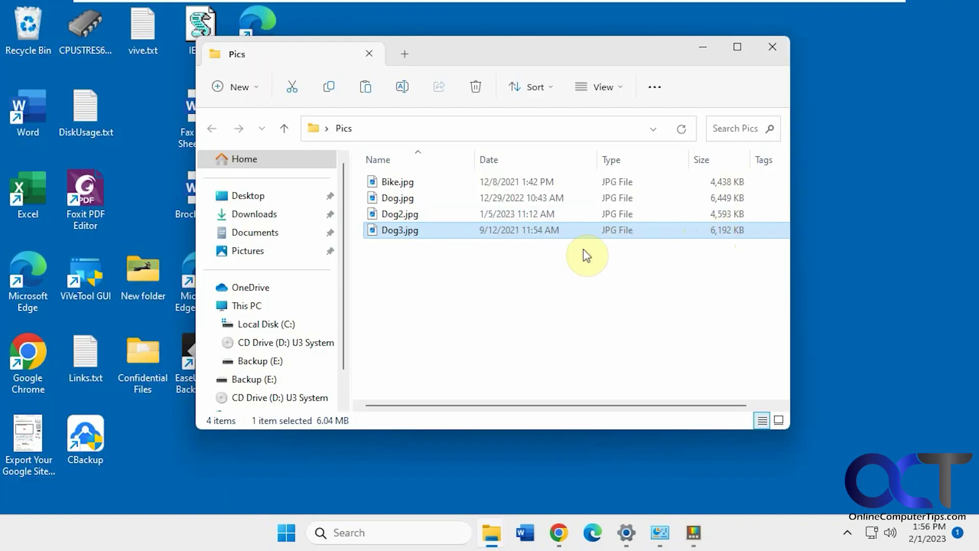
right_click(417, 234)
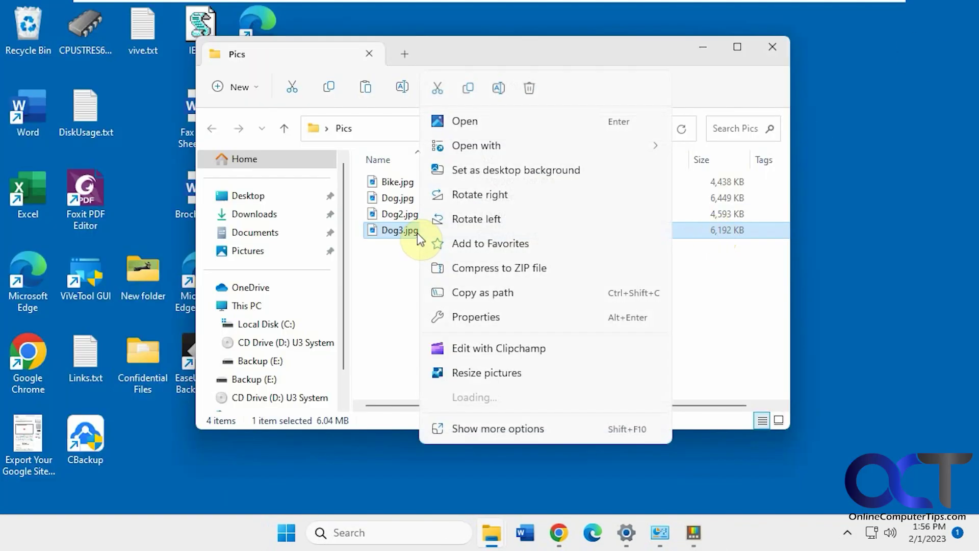
Set Image Resizer for Dog3.jpg to the Large preset (1920 × 1080), overwriting the original.
click(499, 378)
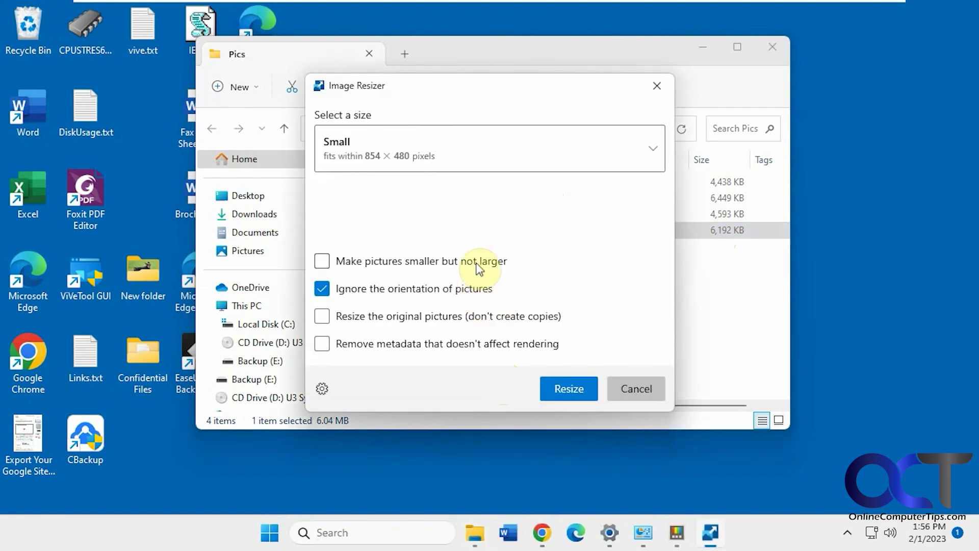
click(461, 167)
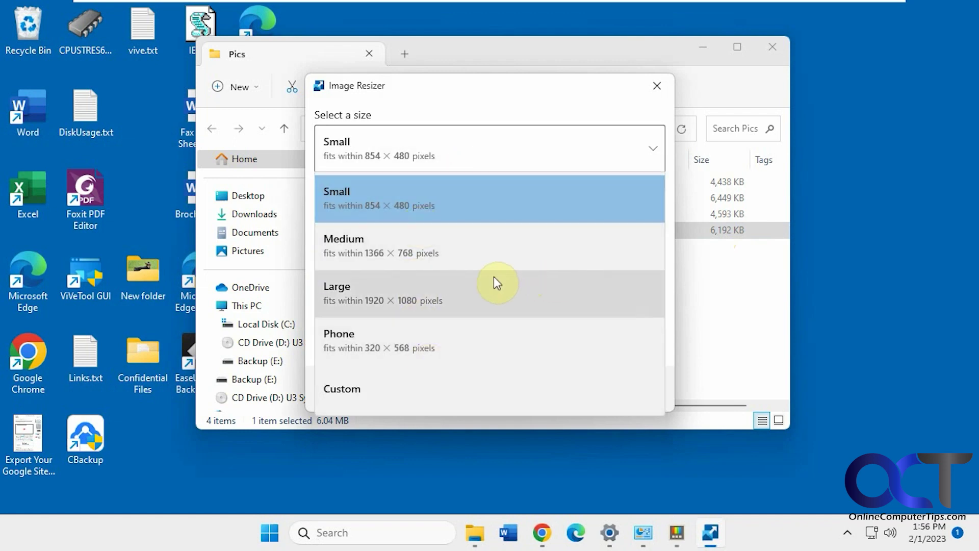
click(425, 292)
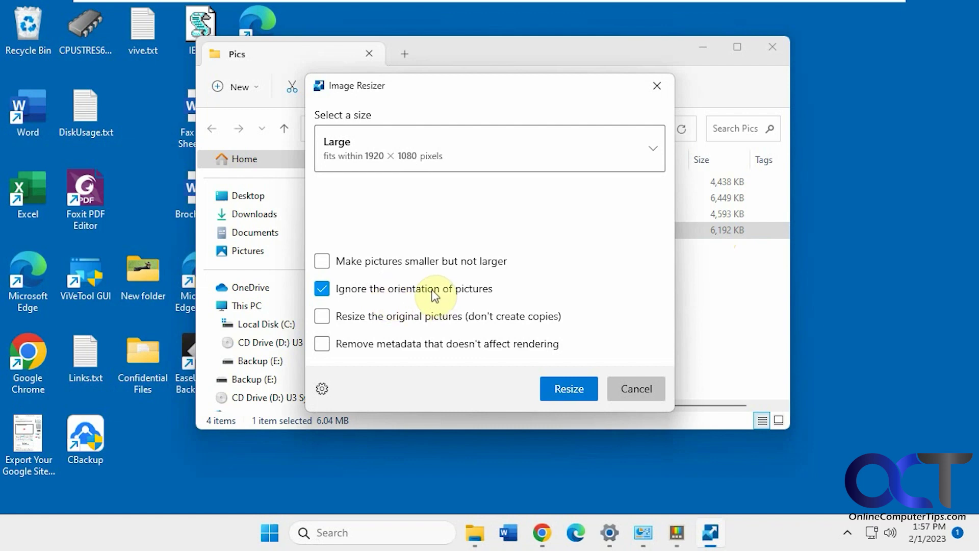
click(407, 319)
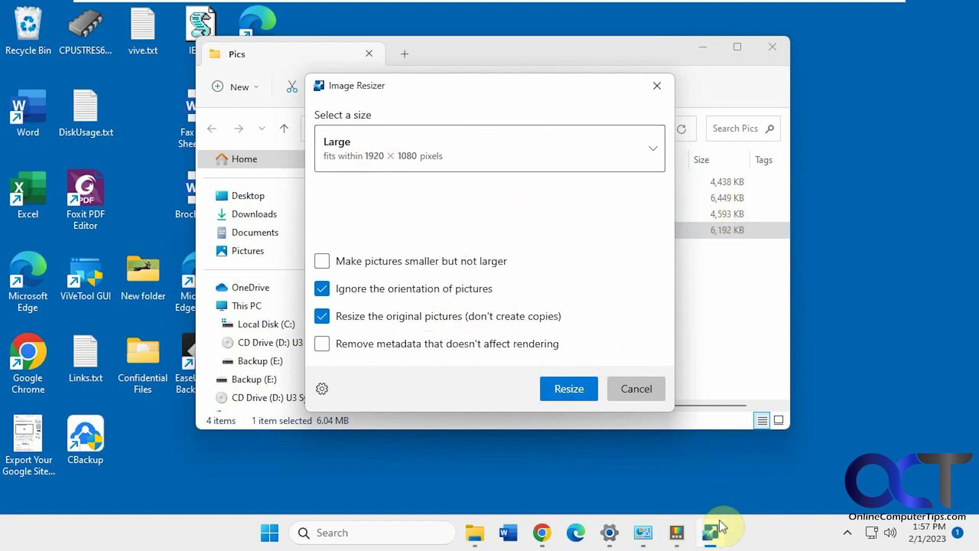
key(Escape)
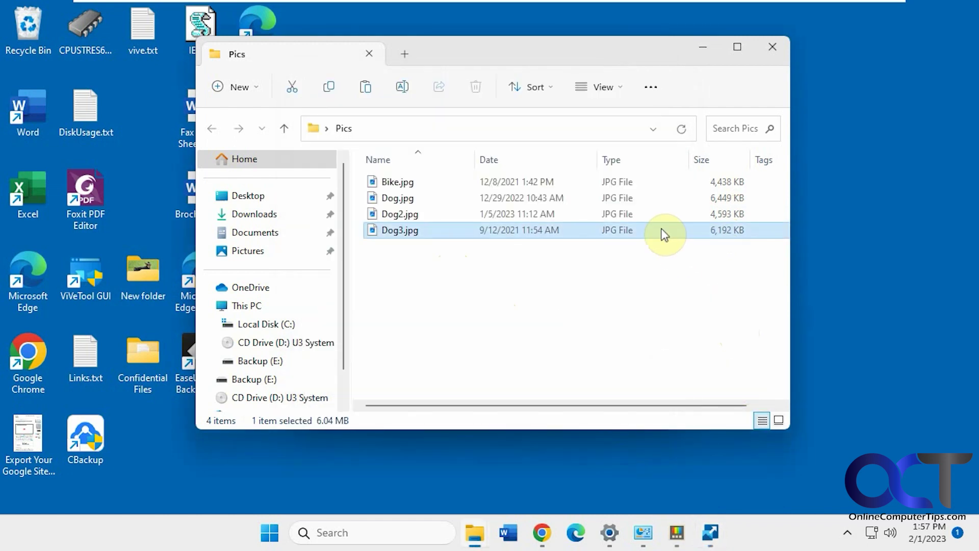
Run the Large resize on Dog3.jpg and confirm it dropped from 6,192 KB to 577 KB.
double_click(663, 230)
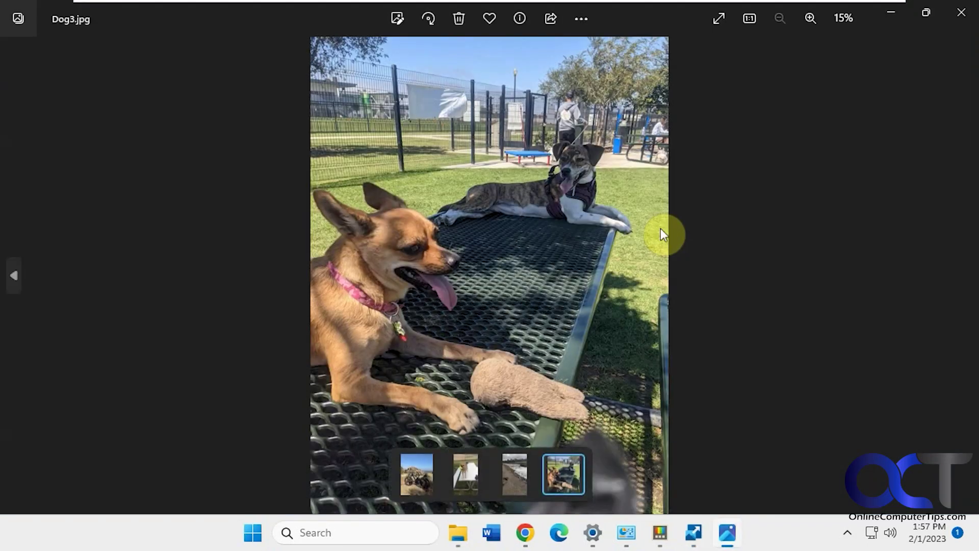
click(942, 23)
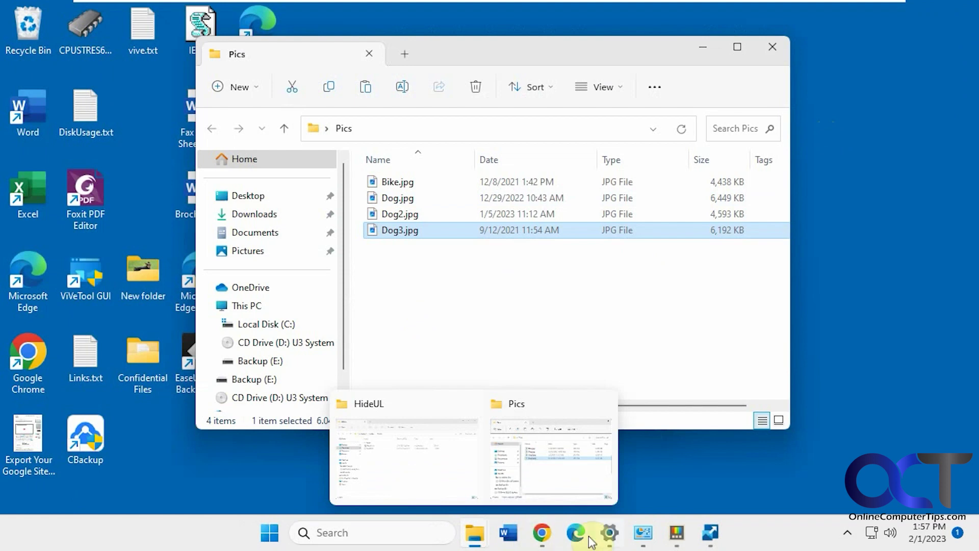
click(706, 533)
click(571, 390)
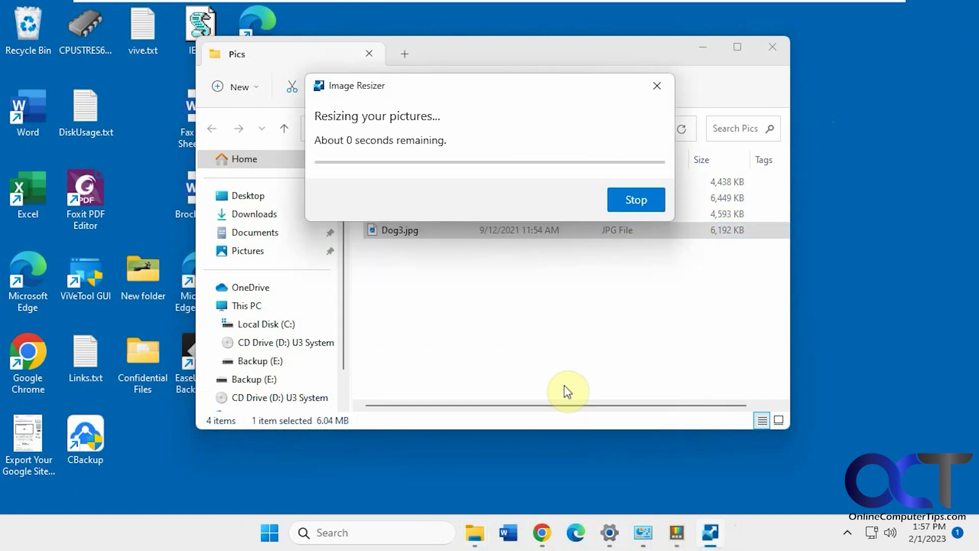
click(730, 235)
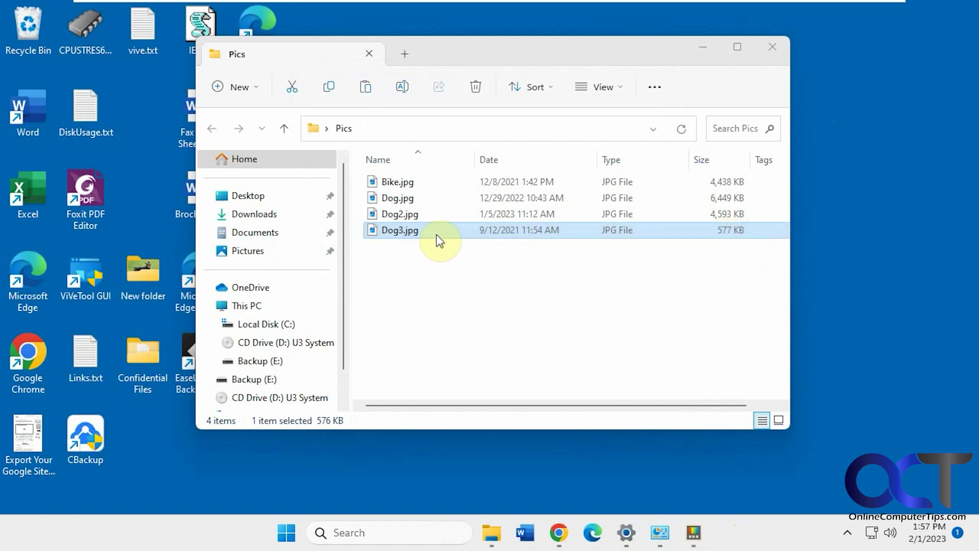
double_click(418, 229)
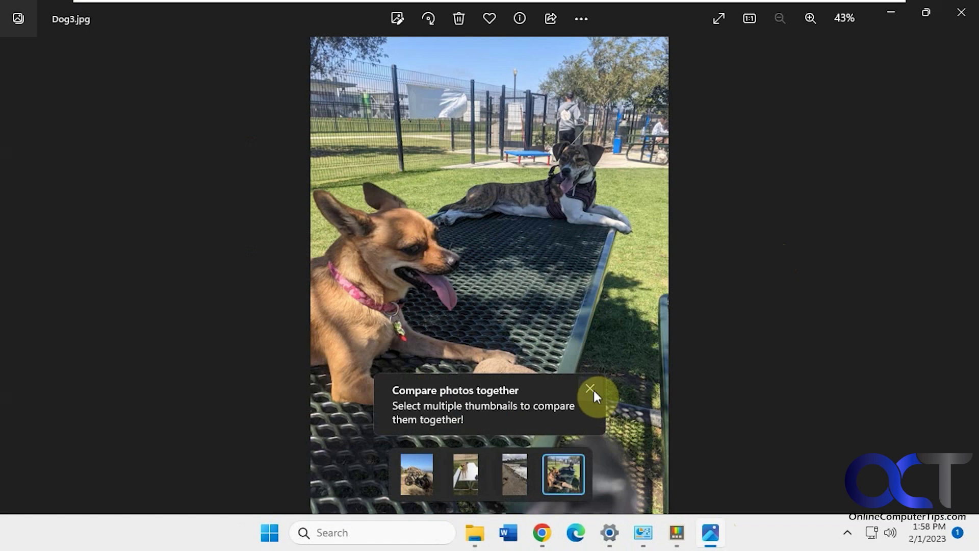
click(591, 389)
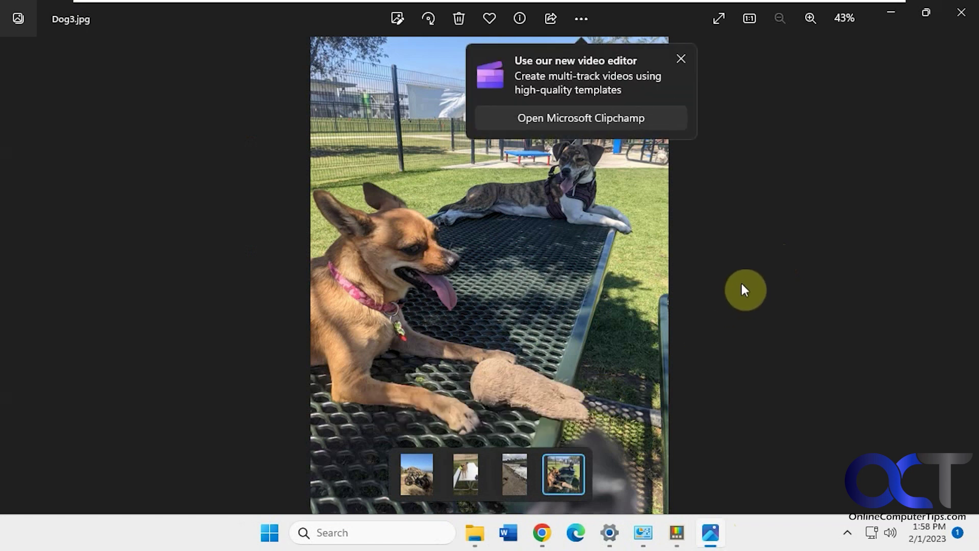
click(682, 59)
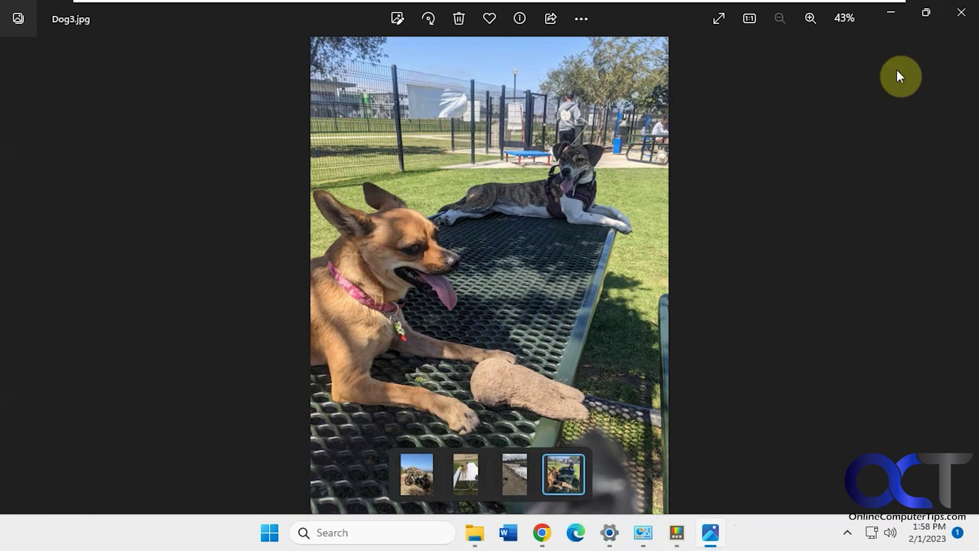
click(960, 17)
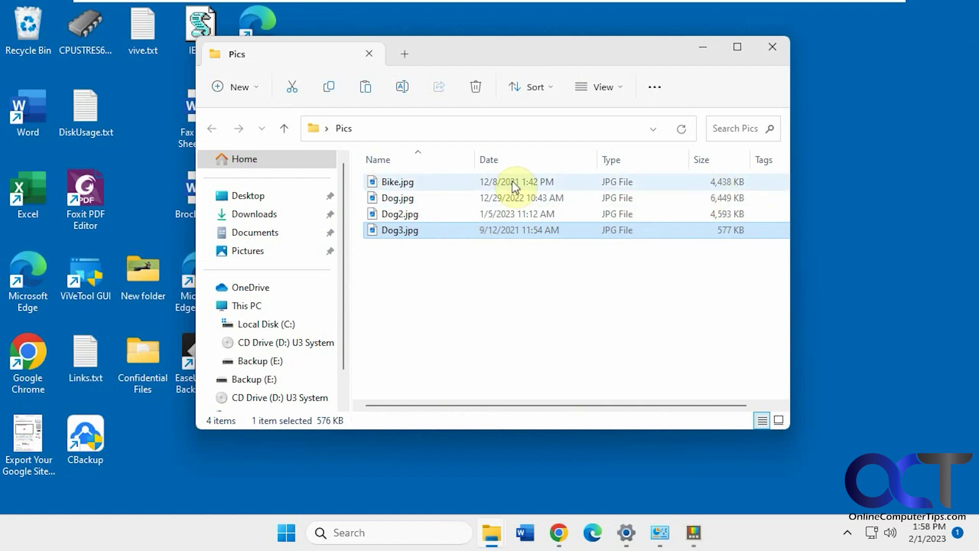
Batch-resize Bike.jpg, Dog.jpg and Dog2.jpg with Large, shrinking them to 281, 730 and 985 KB.
click(424, 185)
shift+click(404, 214)
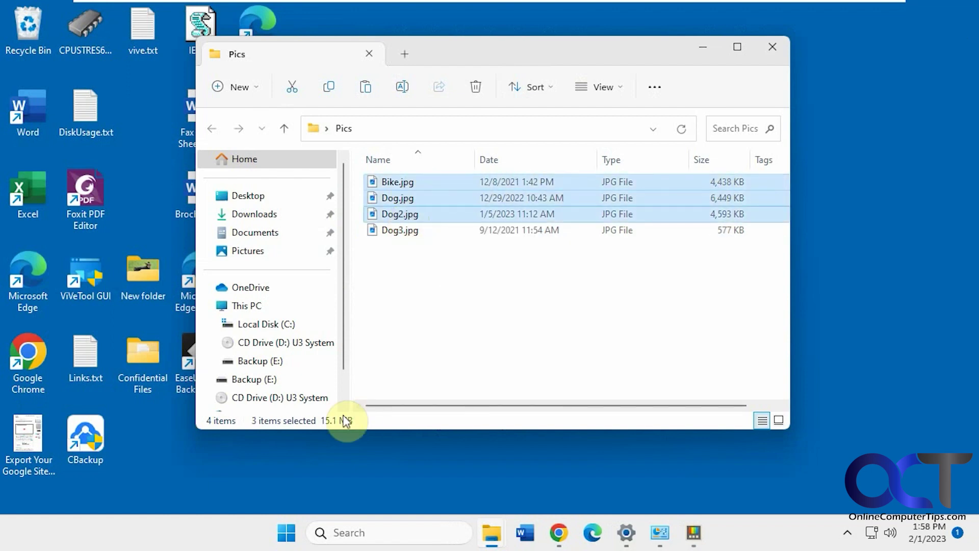
right_click(418, 215)
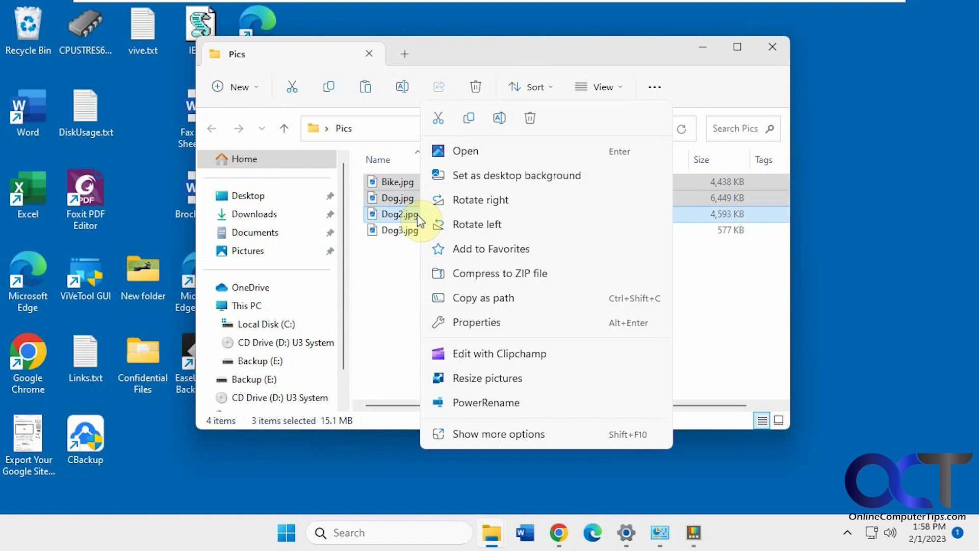
click(467, 377)
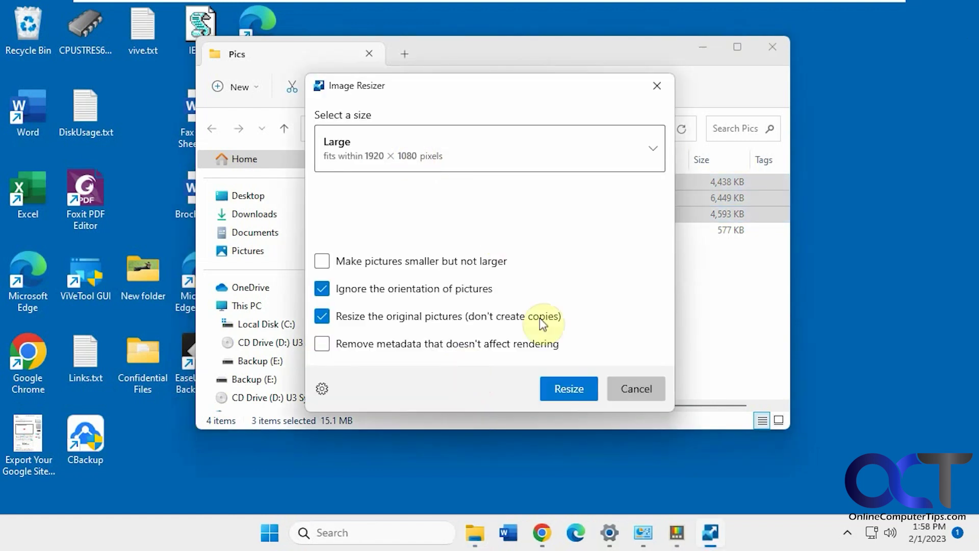
click(558, 392)
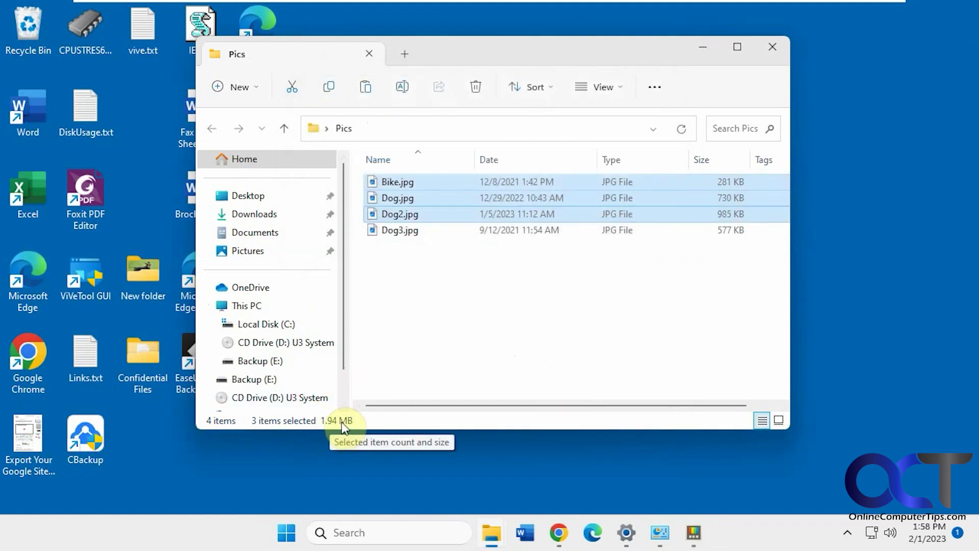
click(458, 276)
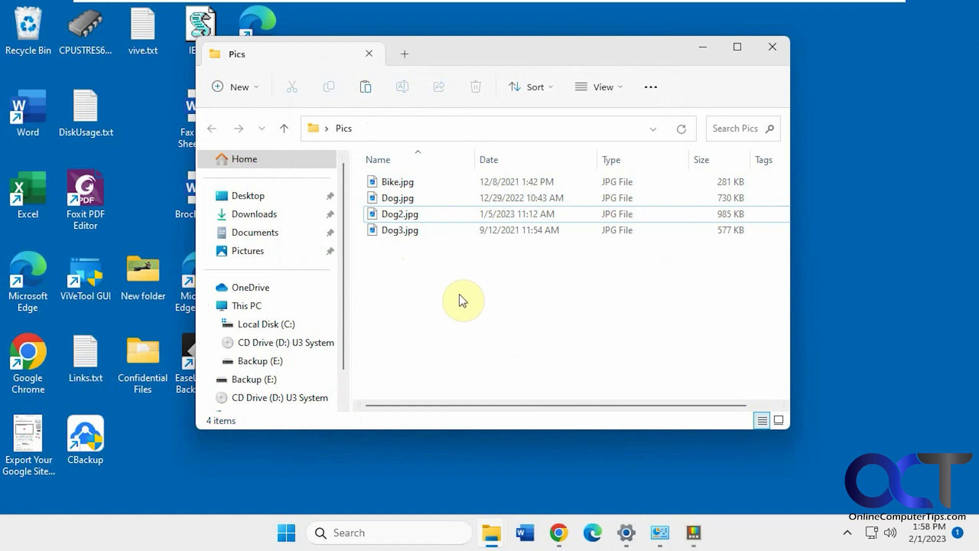
Return to the PowerToys Image Resizer settings page, scrolled up to its enable switch and presets.
right_click(407, 230)
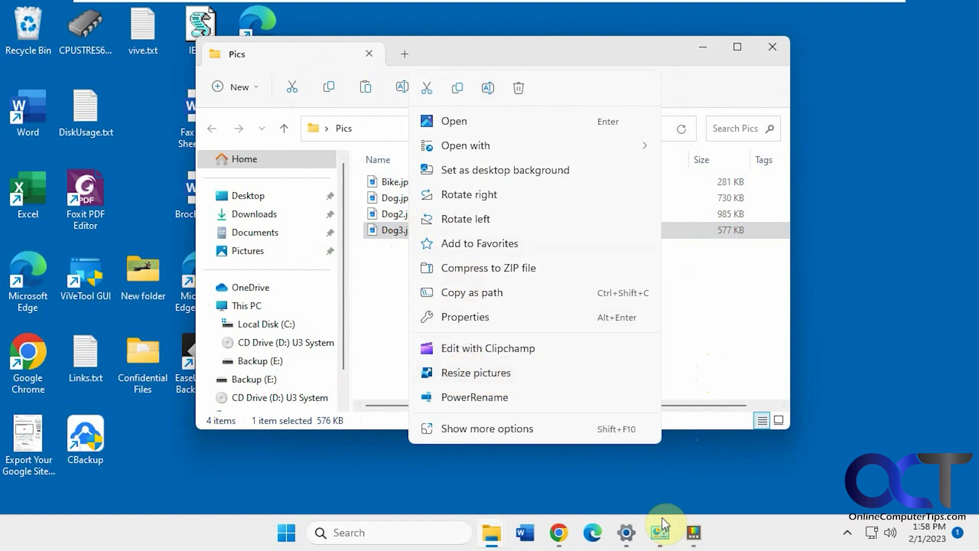
click(694, 533)
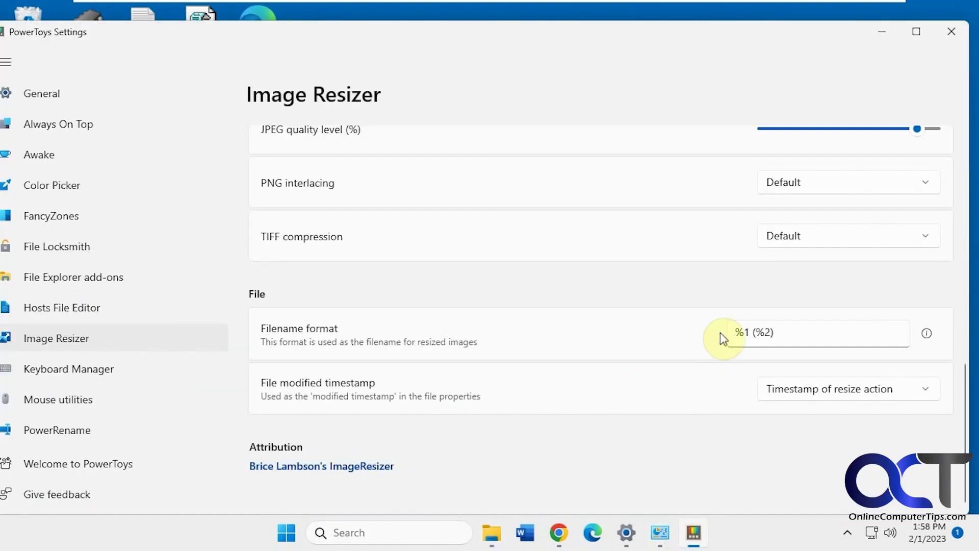
scroll(794, 283, up, 15)
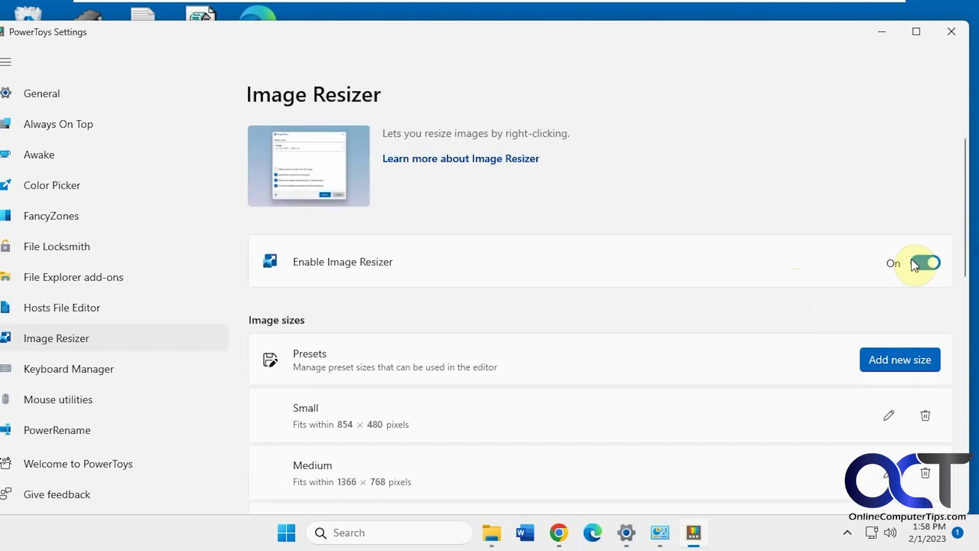